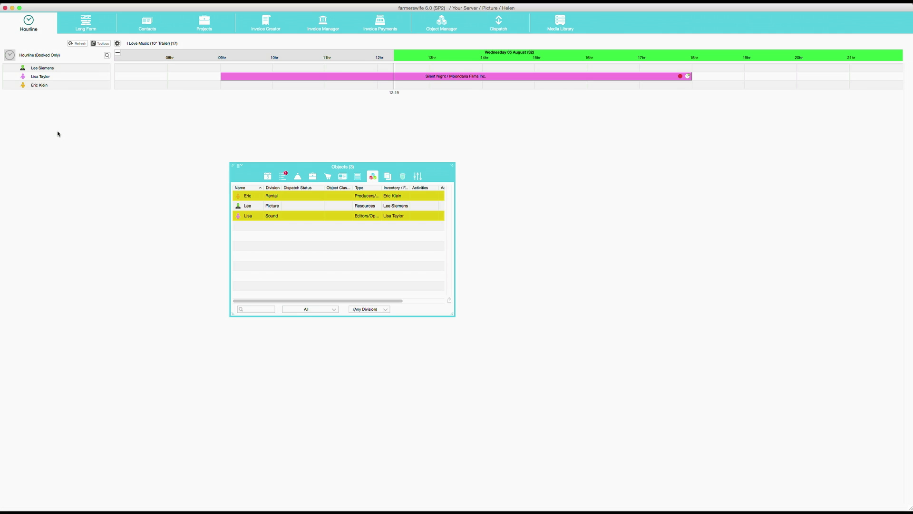
click(9, 55)
mouse_move(29, 122)
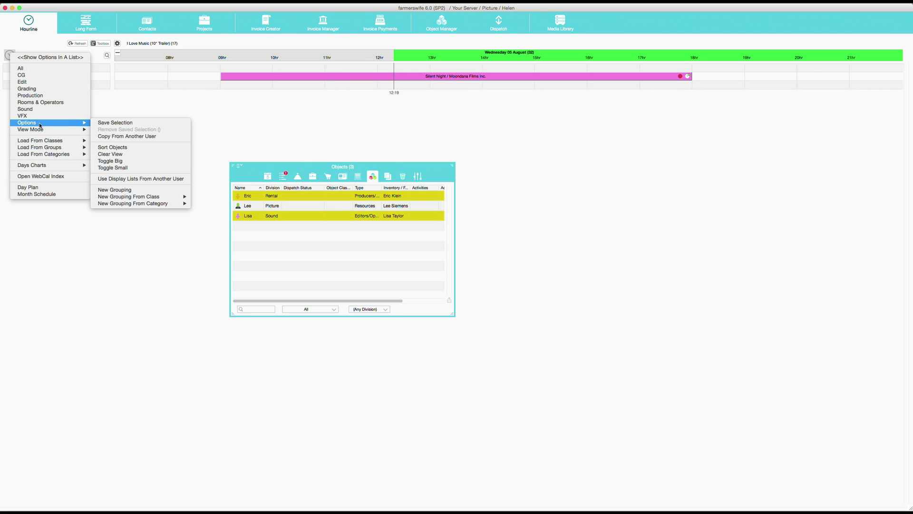
click(133, 155)
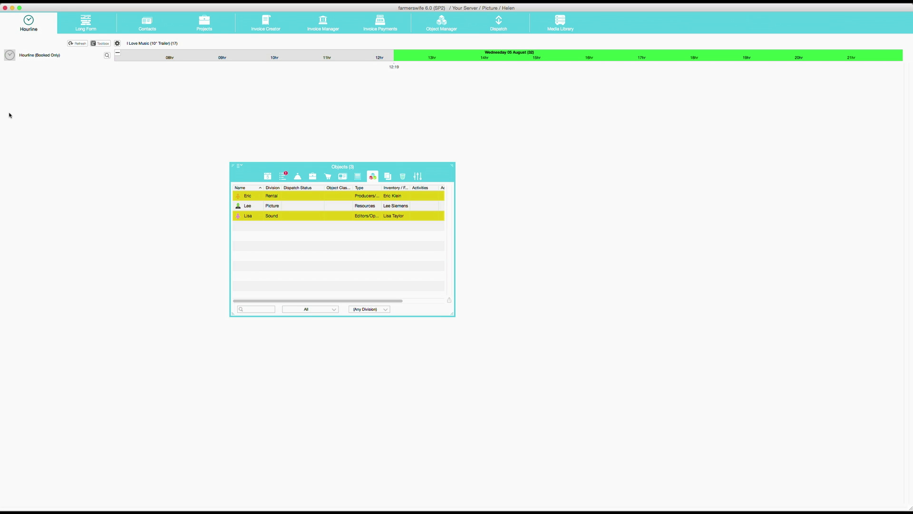
Step: Start a new Hourline grouping named 'Sound designers and Engineers', correcting typos
click(10, 55)
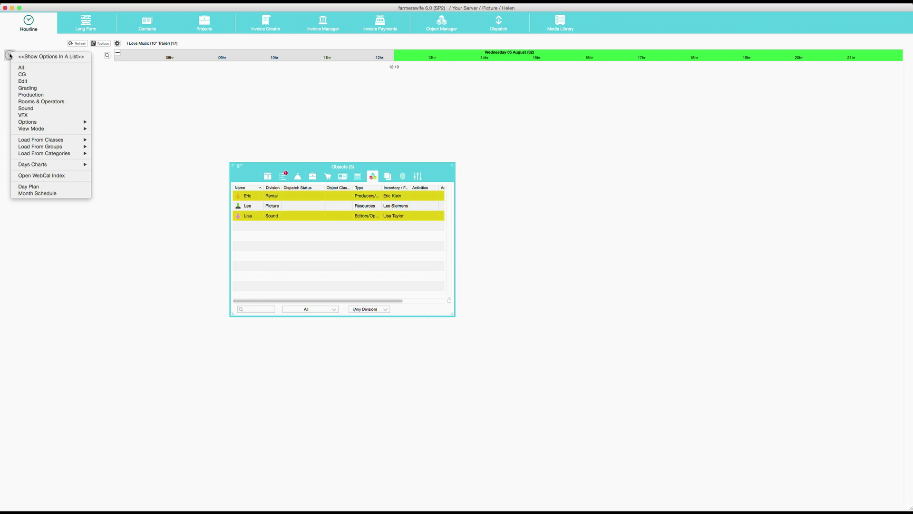
mouse_move(28, 122)
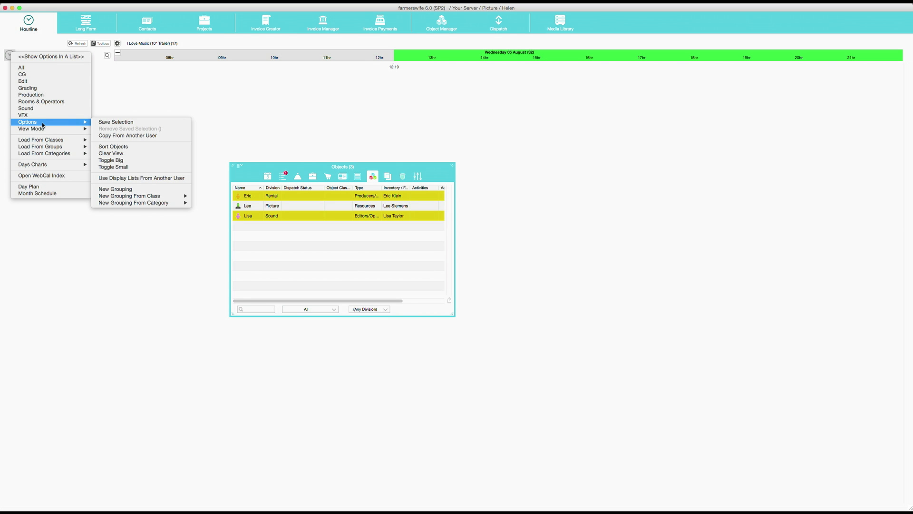
click(125, 190)
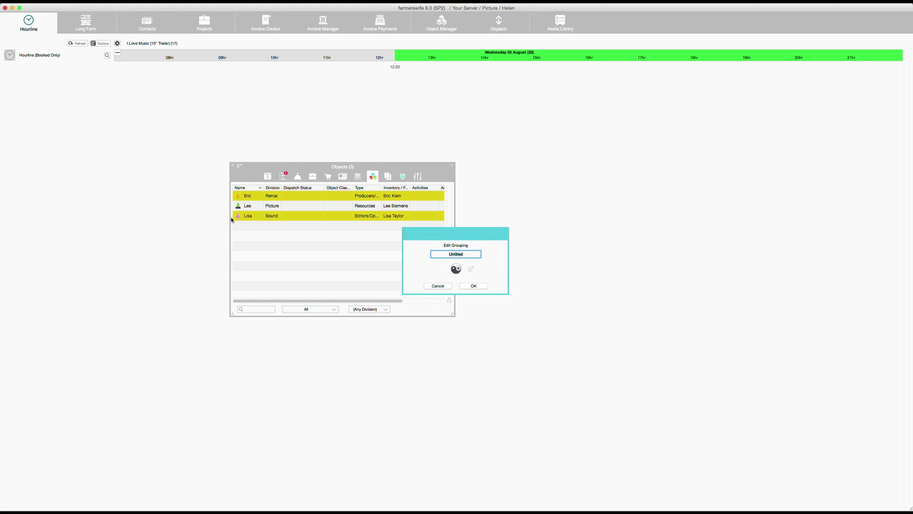
text(Sound )
text(dis)
key(BackSpace)
key(BackSpace)
text(esoi)
key(BackSpace)
key(BackSpace)
text(ig)
text(ners and Eng)
text(ineers)
Step: Give the grouping a red person icon from Users and confirm it
click(456, 269)
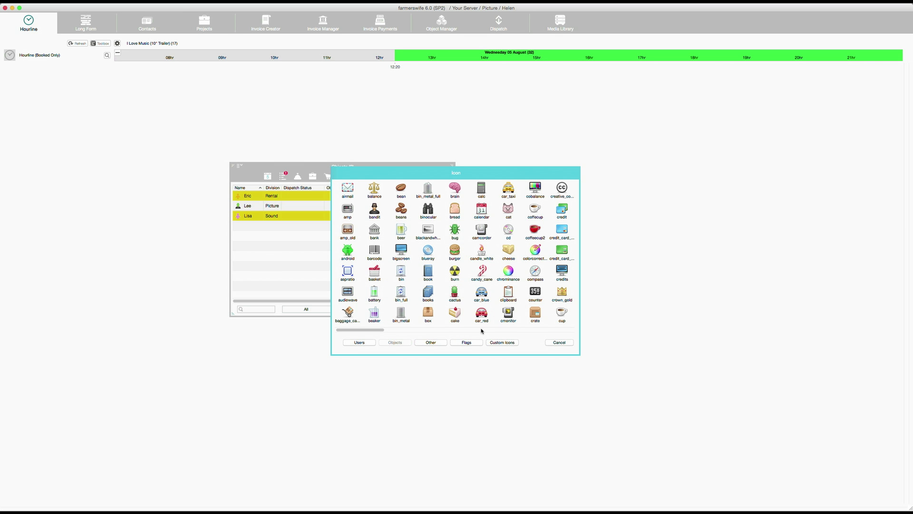
click(361, 343)
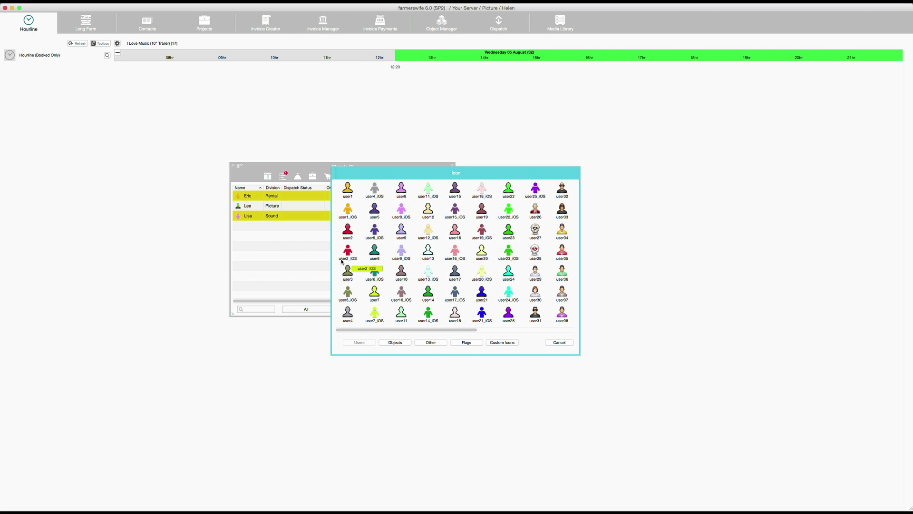
click(349, 228)
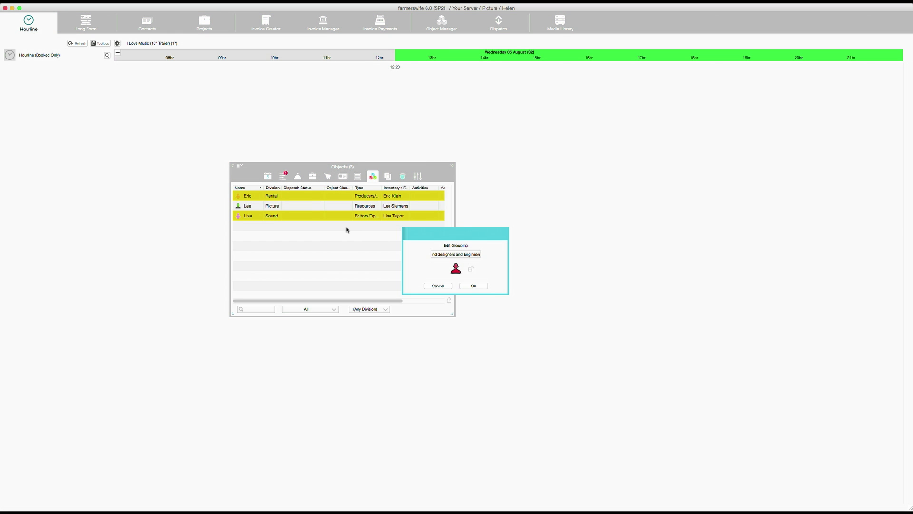
click(477, 287)
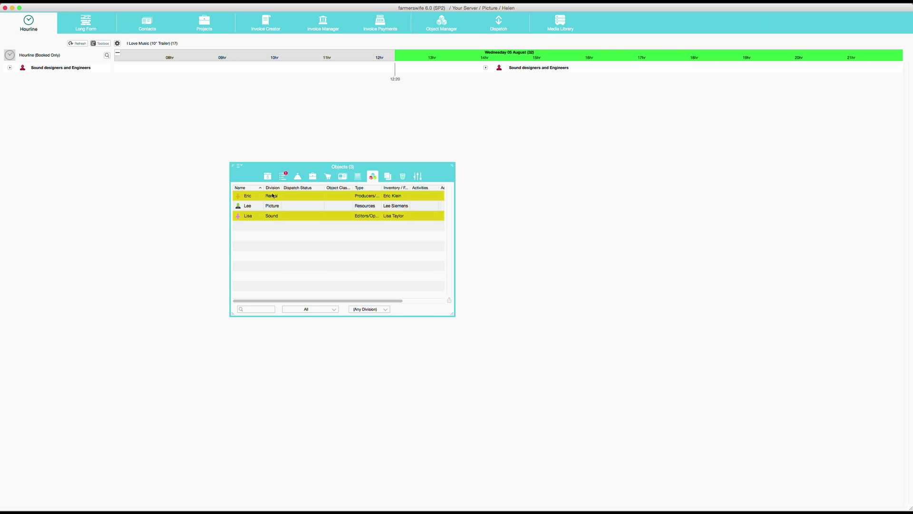
super+click(271, 217)
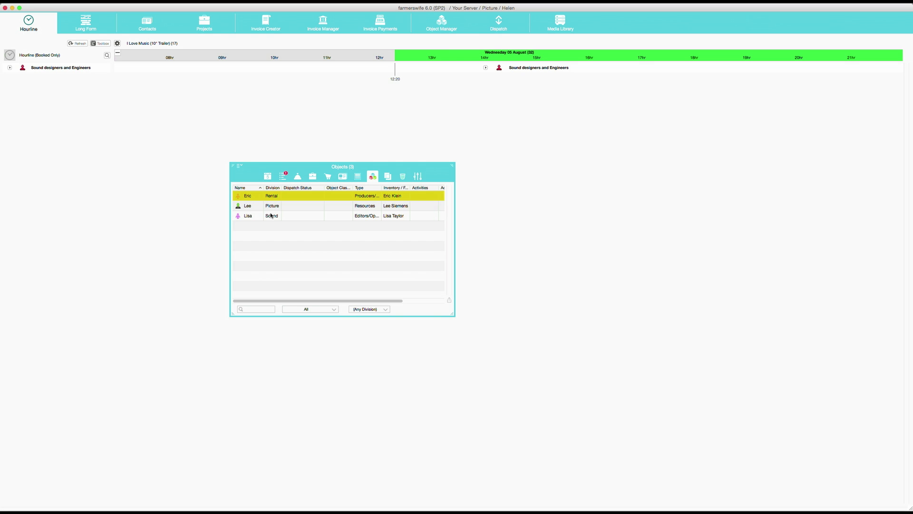
shift+click(271, 217)
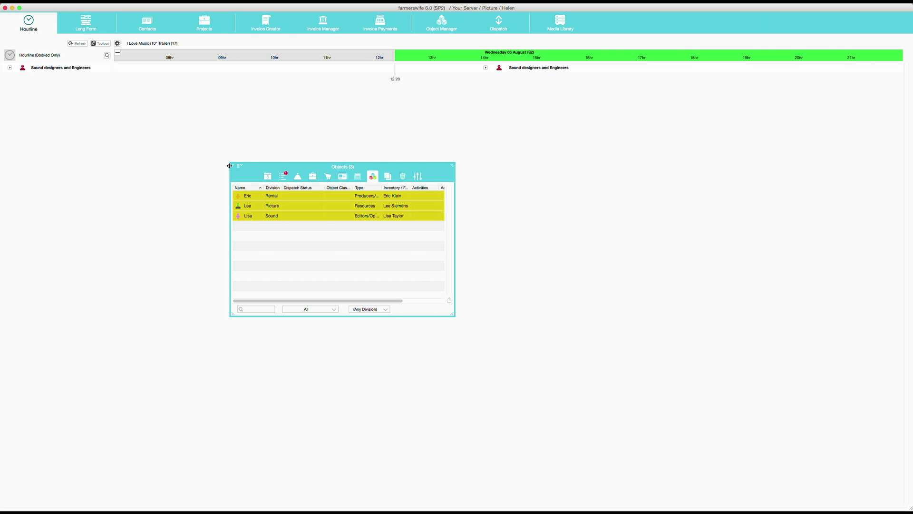
drag(271, 217, 71, 69)
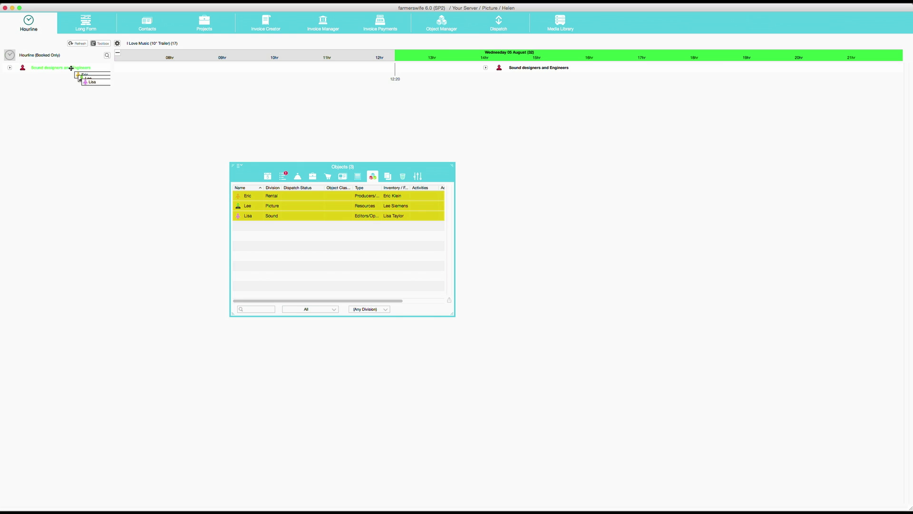
drag(71, 68, 71, 68)
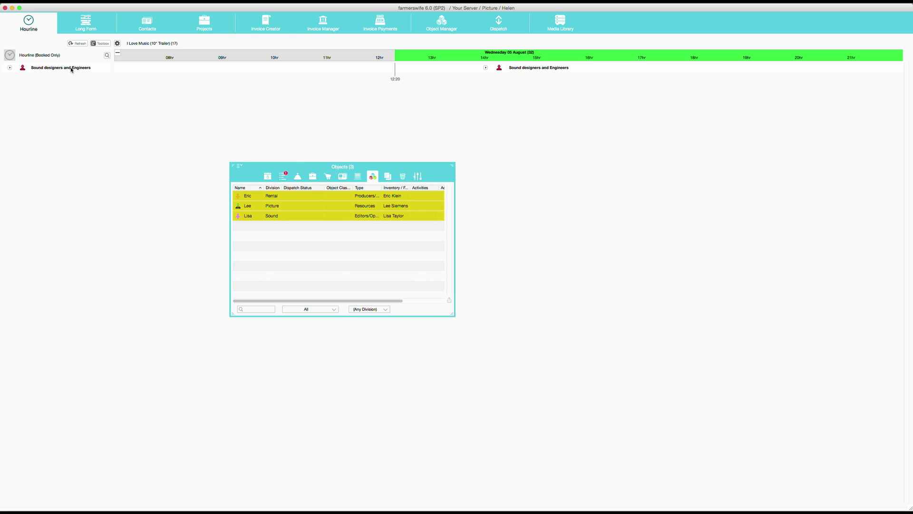
click(10, 68)
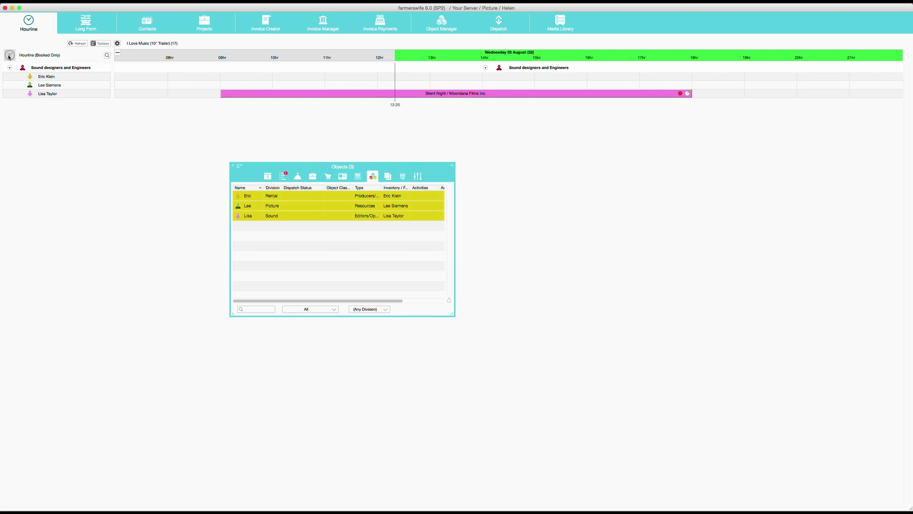
Step: Add a 'Sound Studios' grouping with the equalizer icon below the first group
click(9, 56)
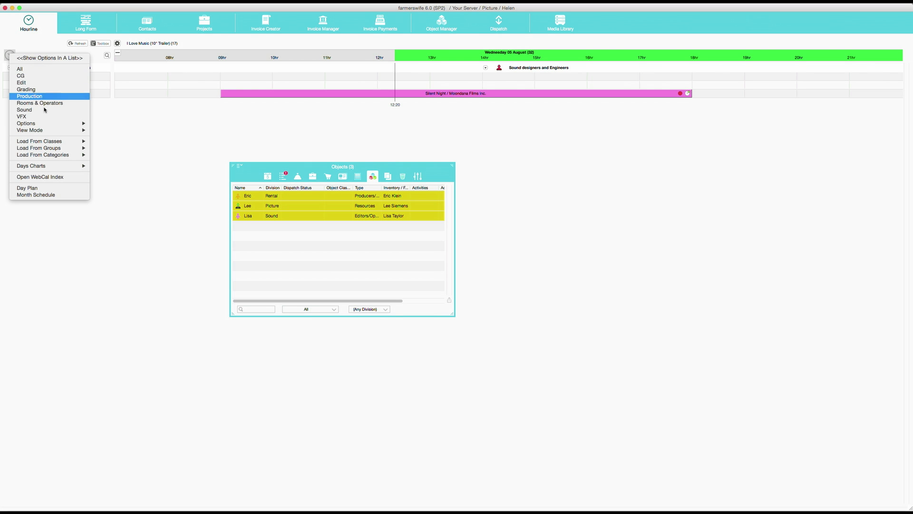
mouse_move(27, 122)
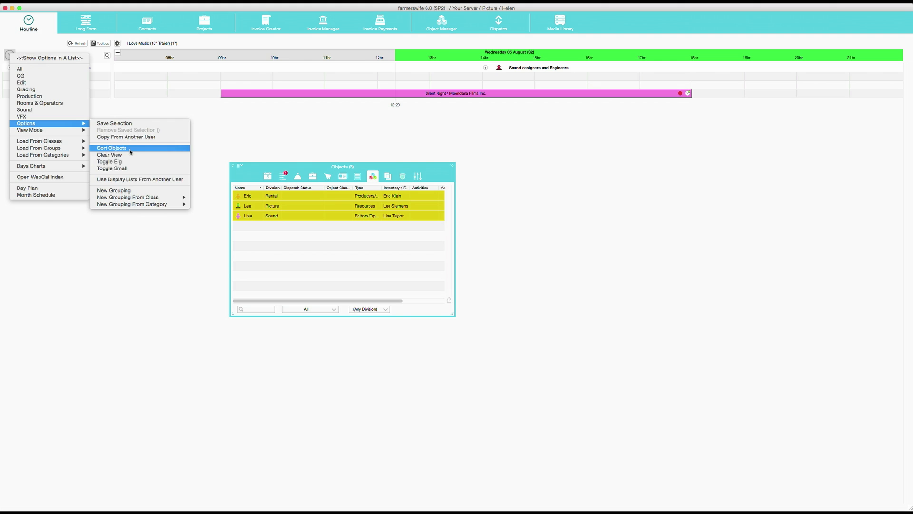
click(141, 191)
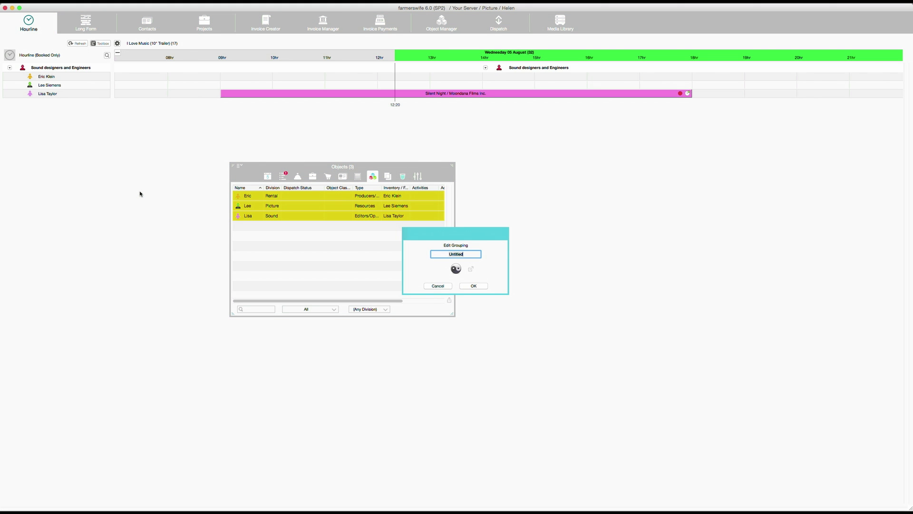
text(Sou)
text(nd Studios)
click(457, 269)
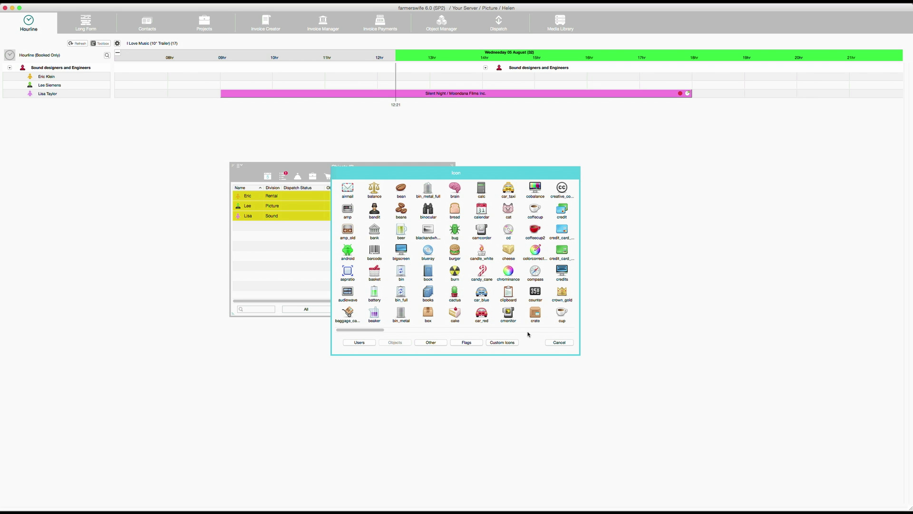
scroll(528, 334, right, 5)
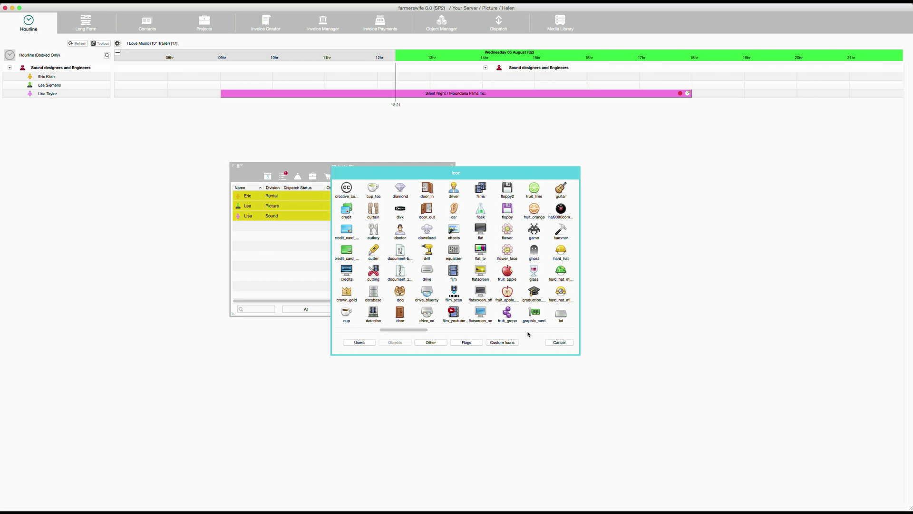
click(455, 252)
click(472, 286)
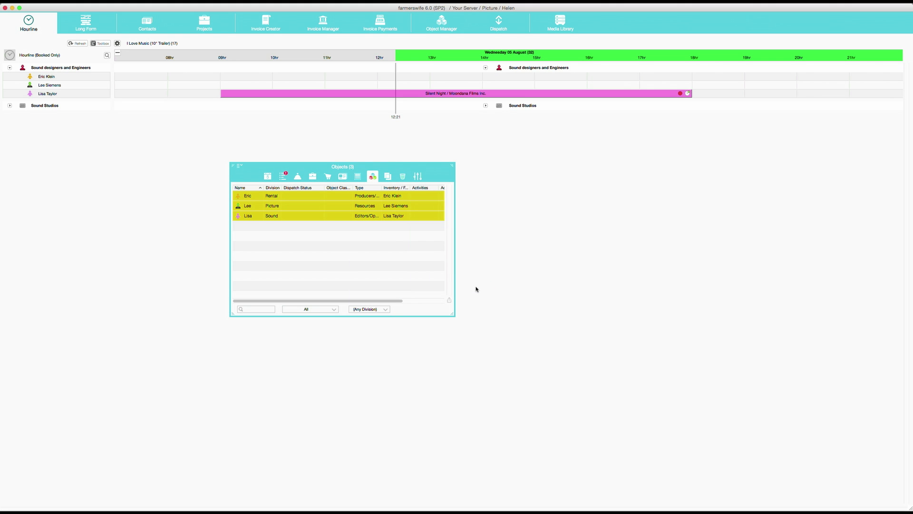
Step: List the Sound Studio class objects, widening the Name column to show full names
click(359, 178)
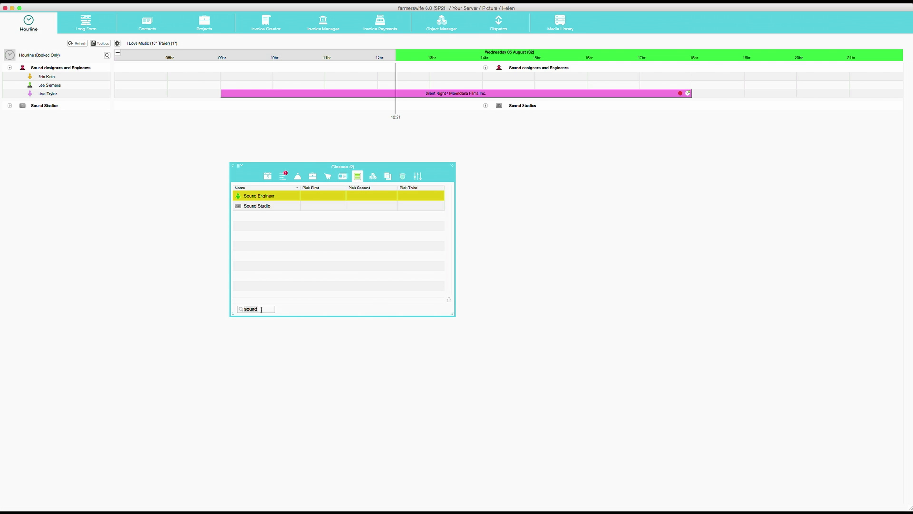
click(254, 208)
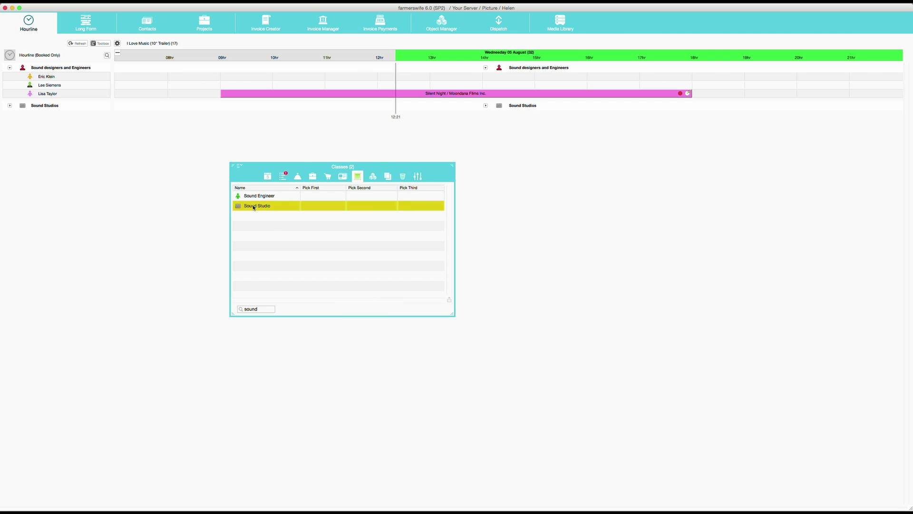
double_click(254, 207)
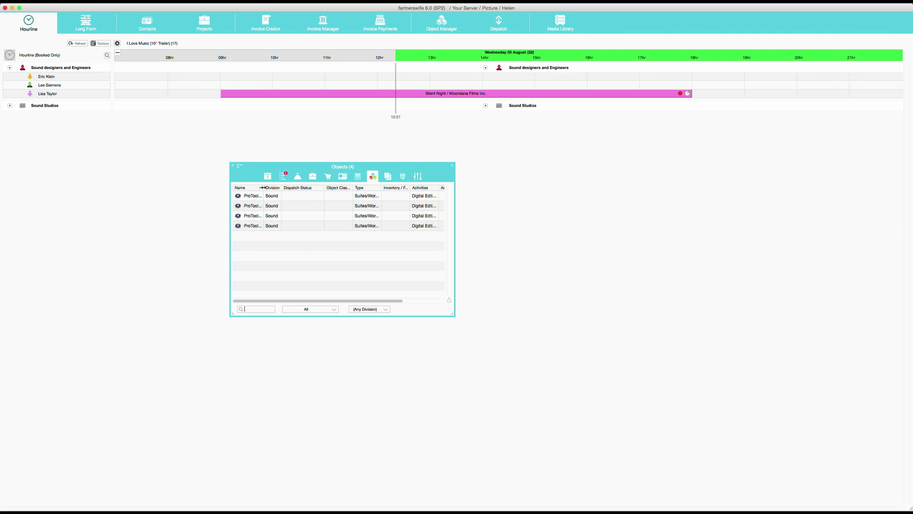
drag(264, 188, 299, 187)
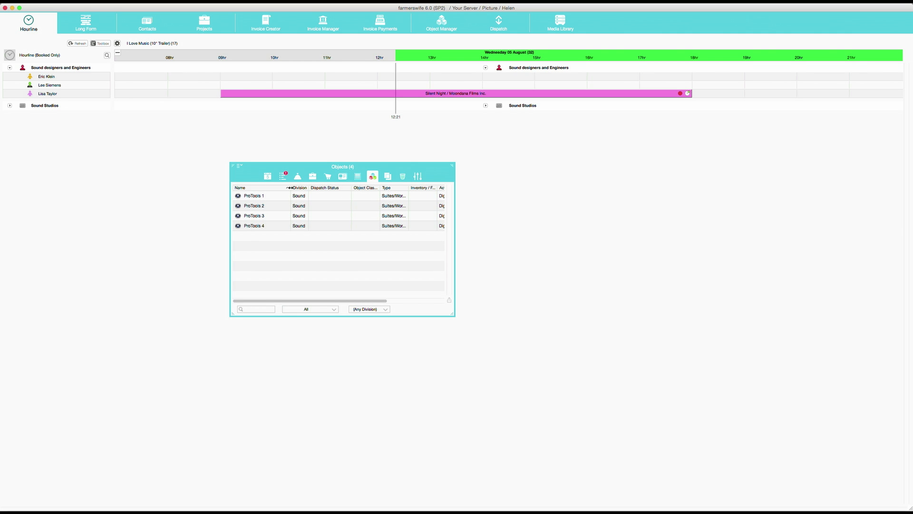
Step: Move ProTools 1–4 into Sound Studios and expand the grouping
click(267, 197)
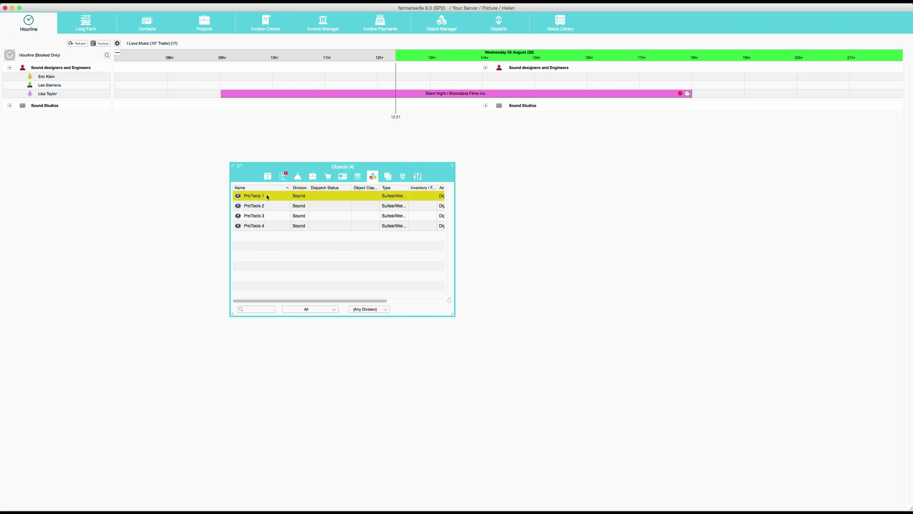
shift+click(270, 227)
drag(270, 227, 52, 108)
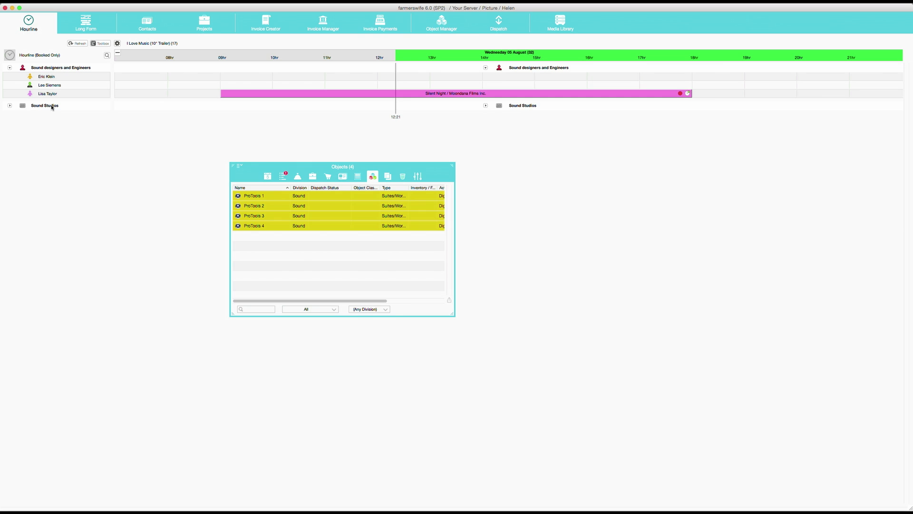
click(11, 105)
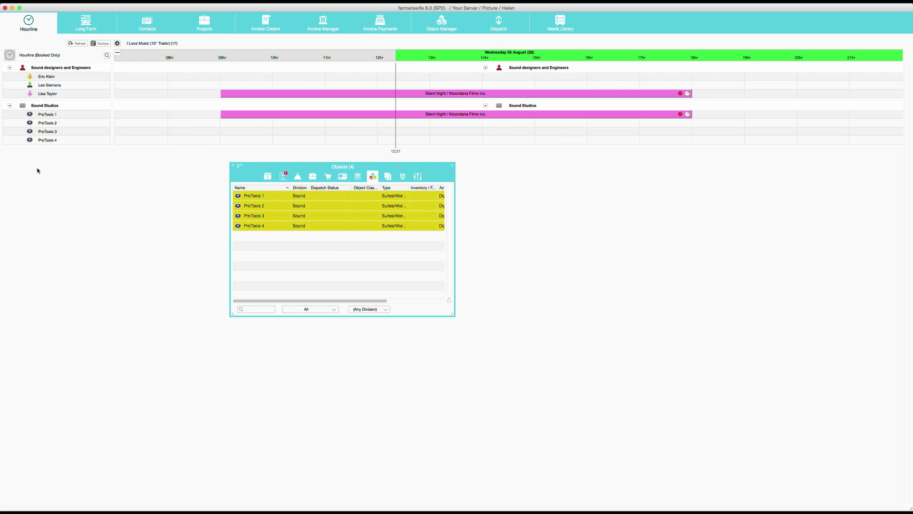
Step: Save the Hourline arrangement as selection 'Sound' and check it is listed
click(10, 55)
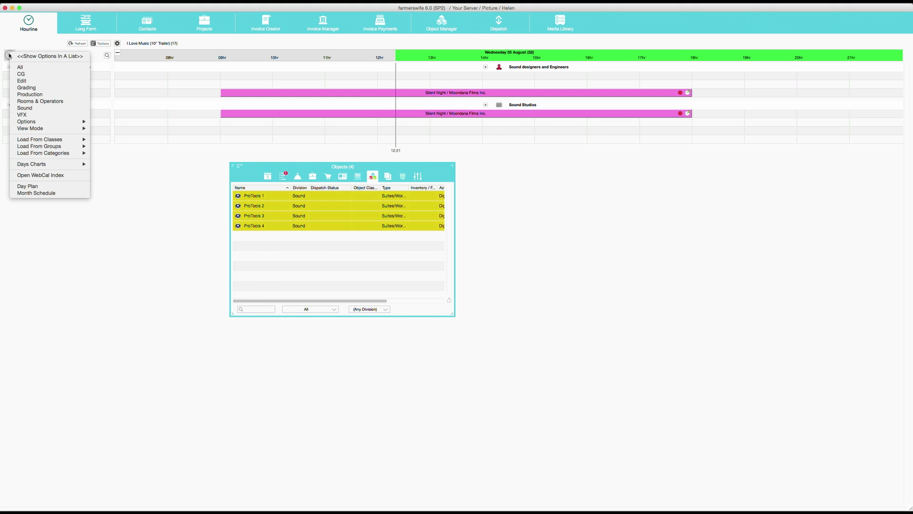
mouse_move(42, 121)
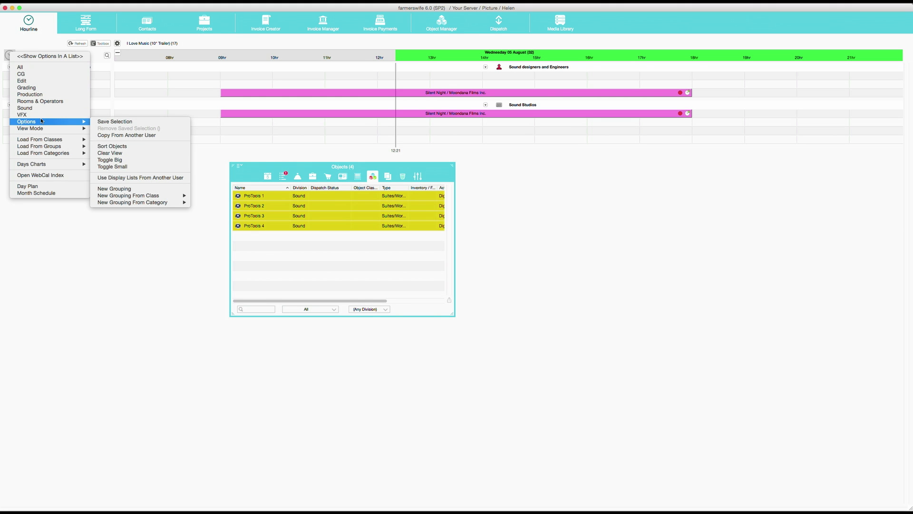
click(143, 124)
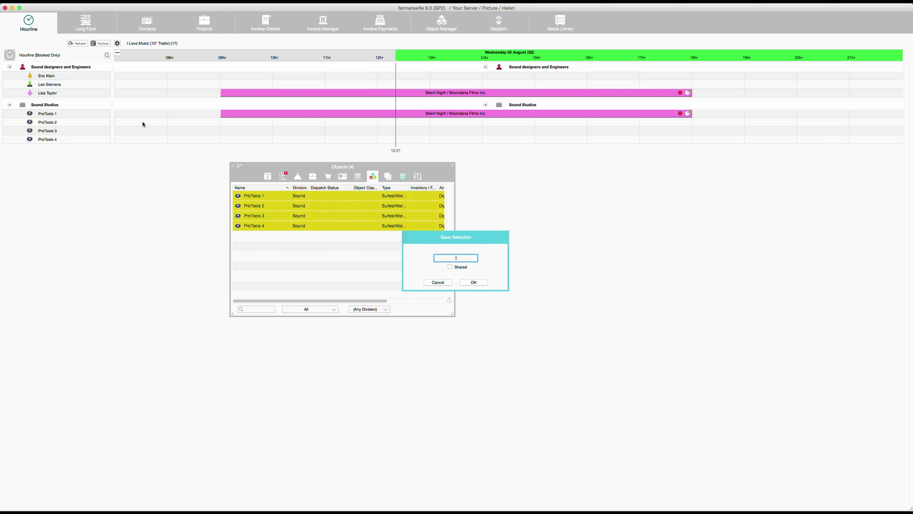
text(Sound)
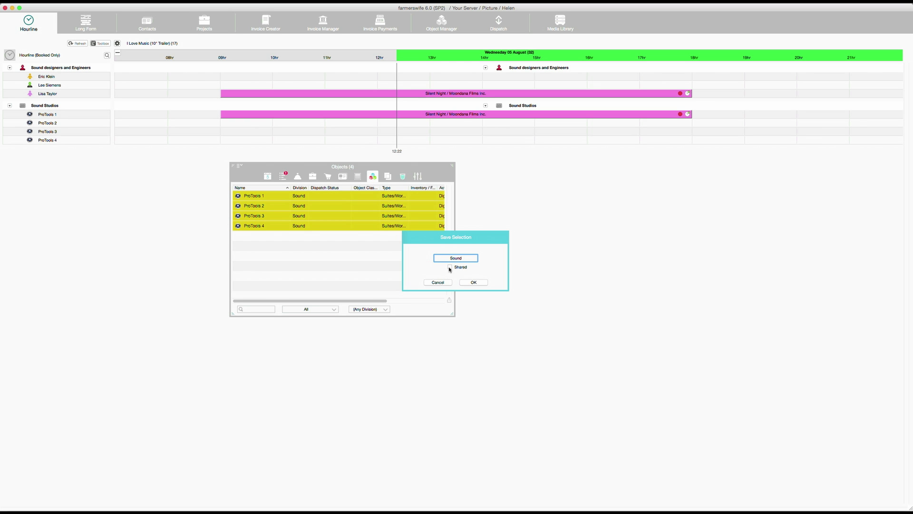
click(474, 283)
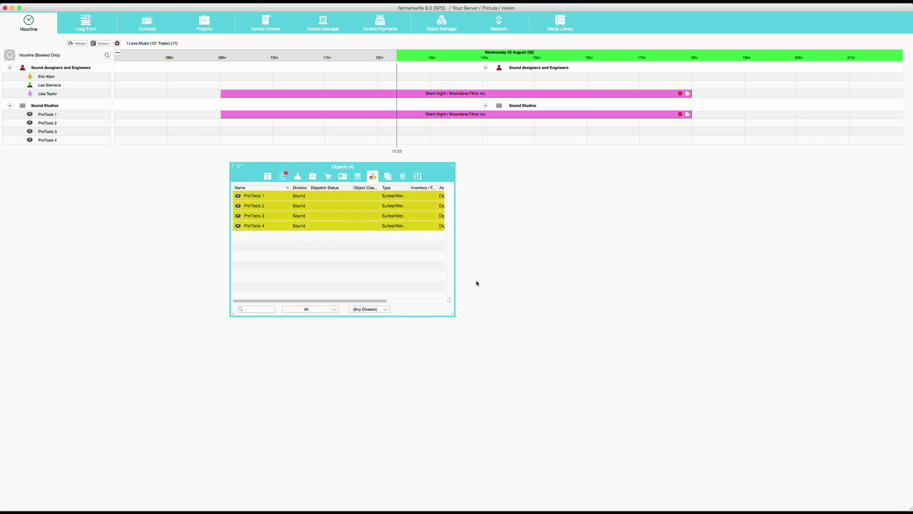
click(10, 55)
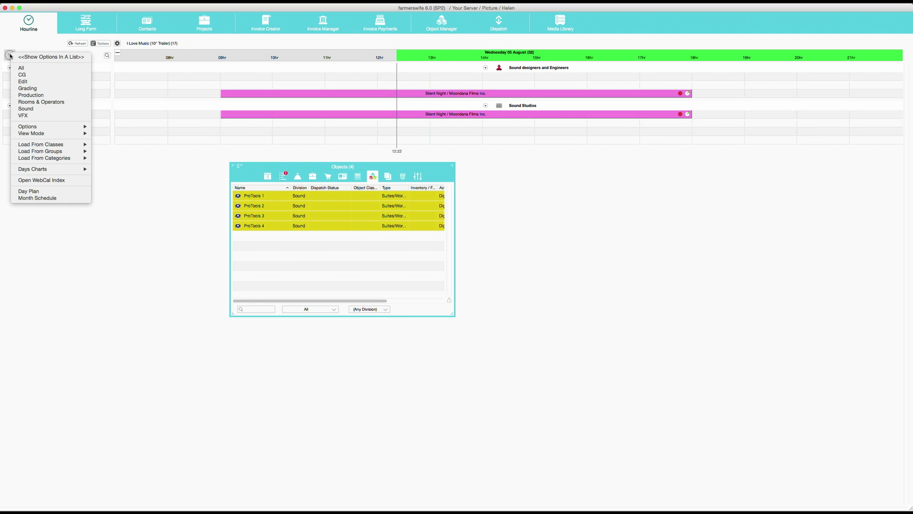